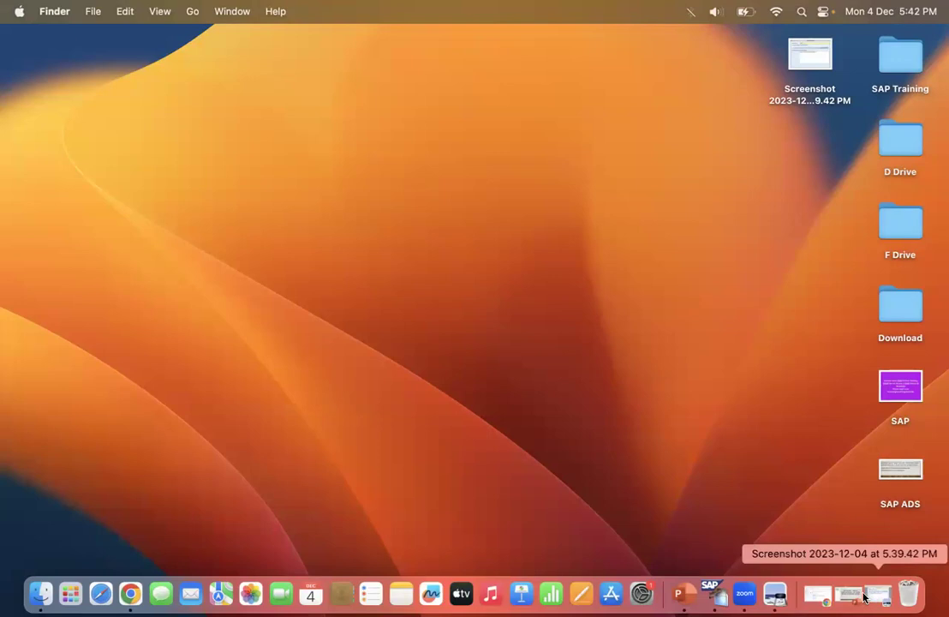
- Clear the presentation off the desktop and launch SAPGUI by searching 'SAP' in Launchpad
{"action": "left_click_drag", "start_coordinate": [844, 596], "coordinate": [842, 597]}
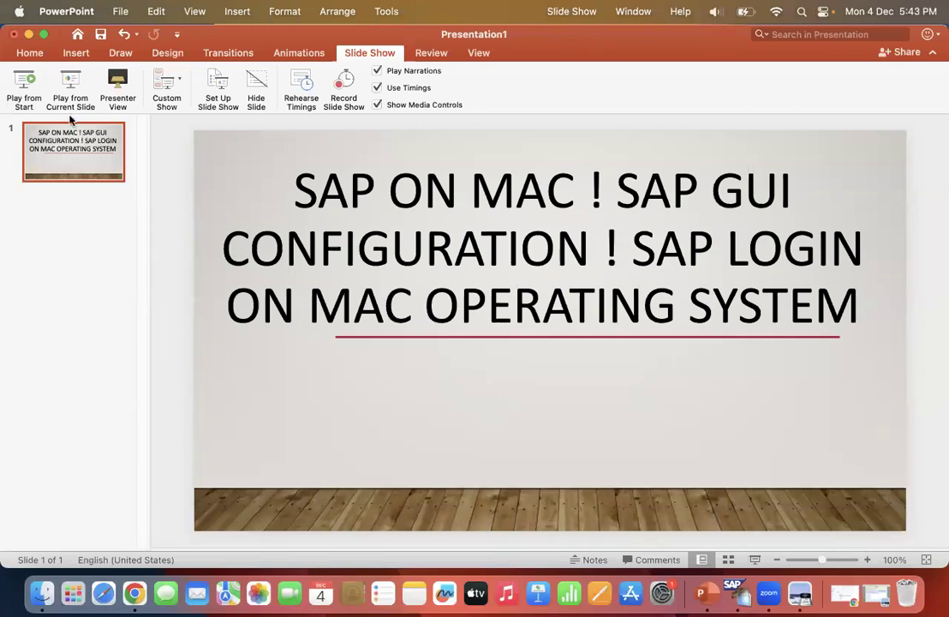
{"action": "left_click", "coordinate": [29, 35]}
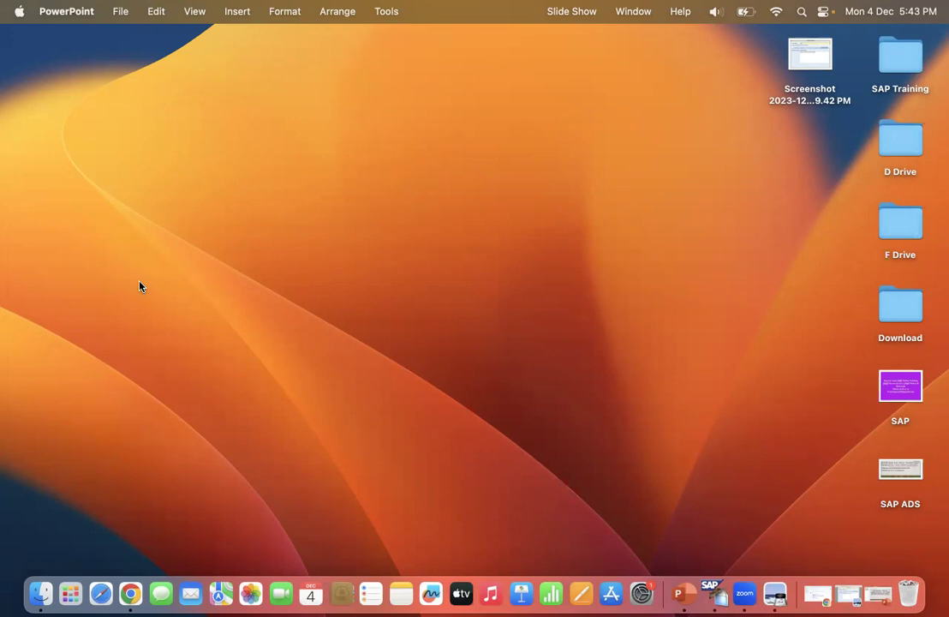
{"action": "left_click", "coordinate": [71, 597]}
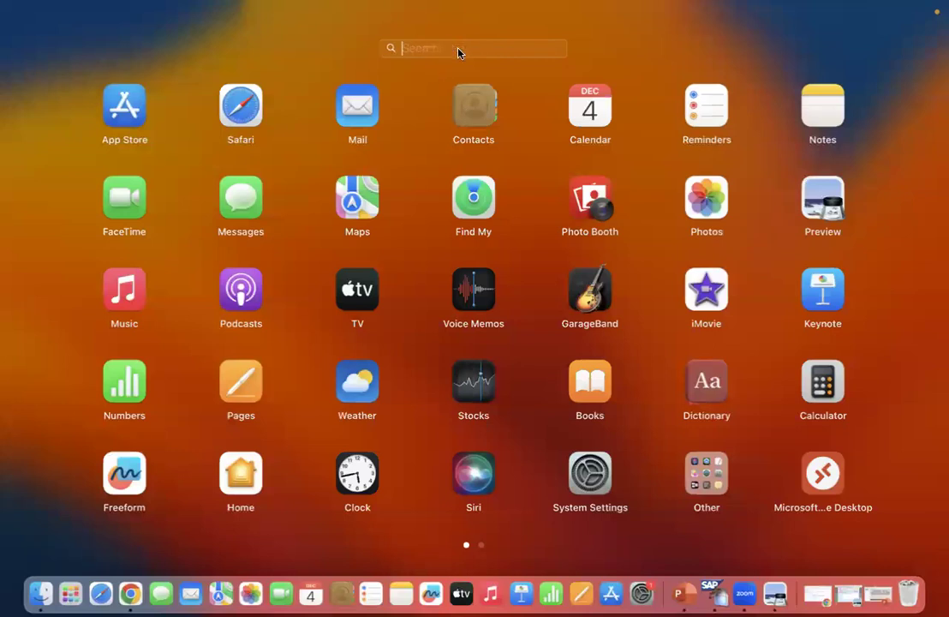
{"action": "type", "text": "SAP gui"}
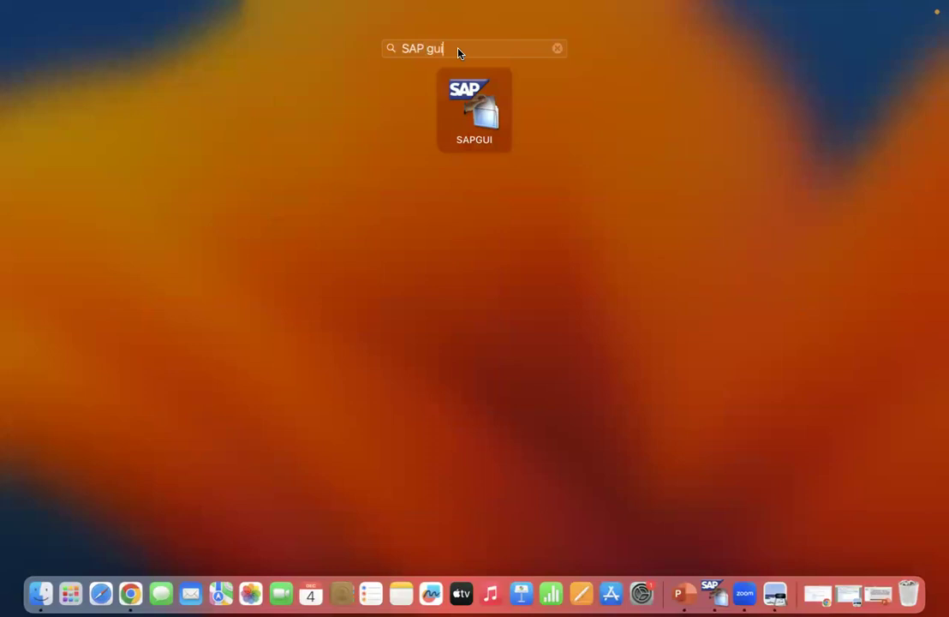
{"action": "left_click", "coordinate": [480, 134]}
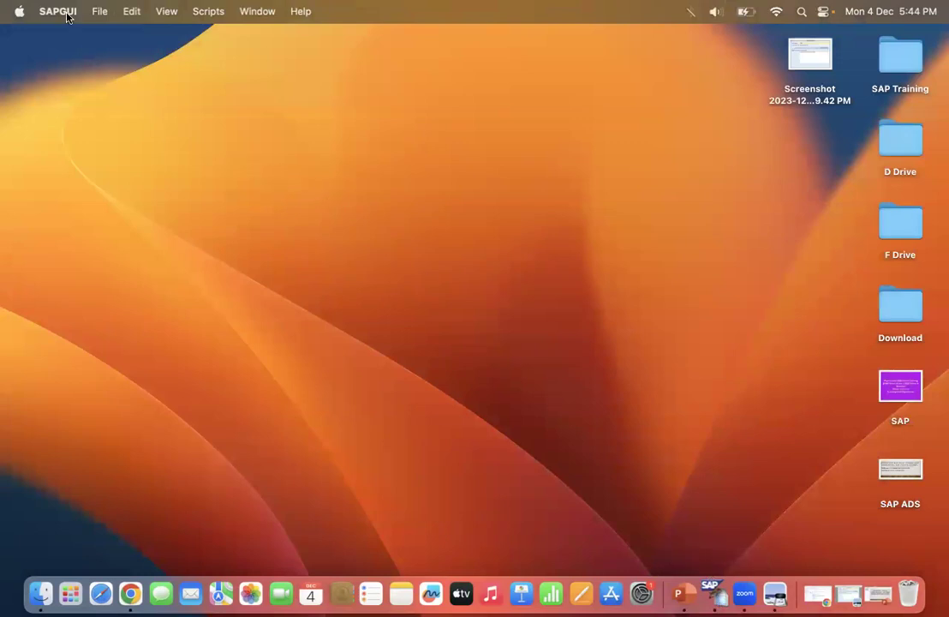
- Open SAP Logon from the File menu, move it left, and select the Connections folder
{"action": "left_click", "coordinate": [101, 12]}
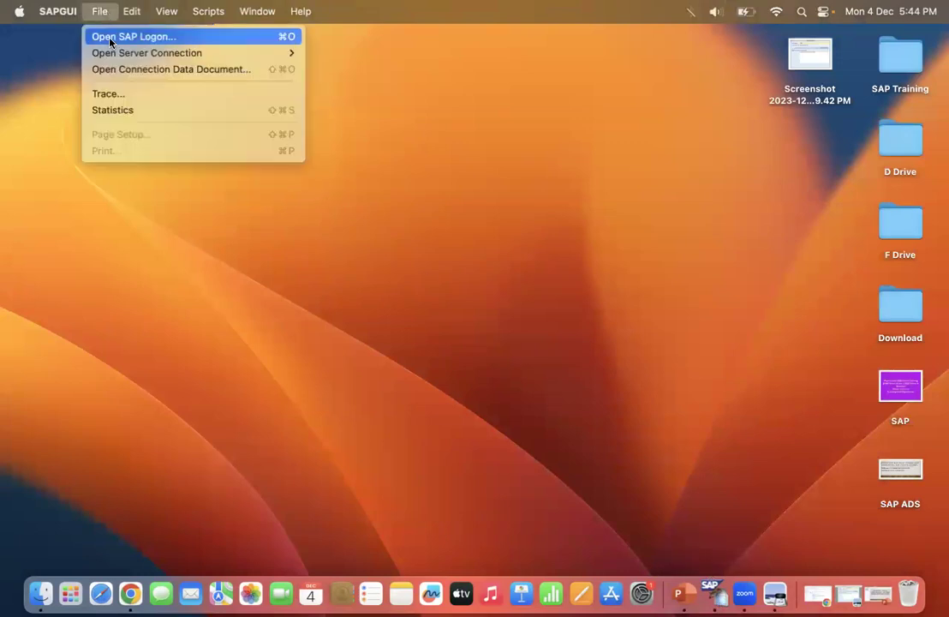
{"action": "left_click", "coordinate": [110, 41]}
{"action": "left_click_drag", "start_coordinate": [567, 104], "coordinate": [302, 97]}
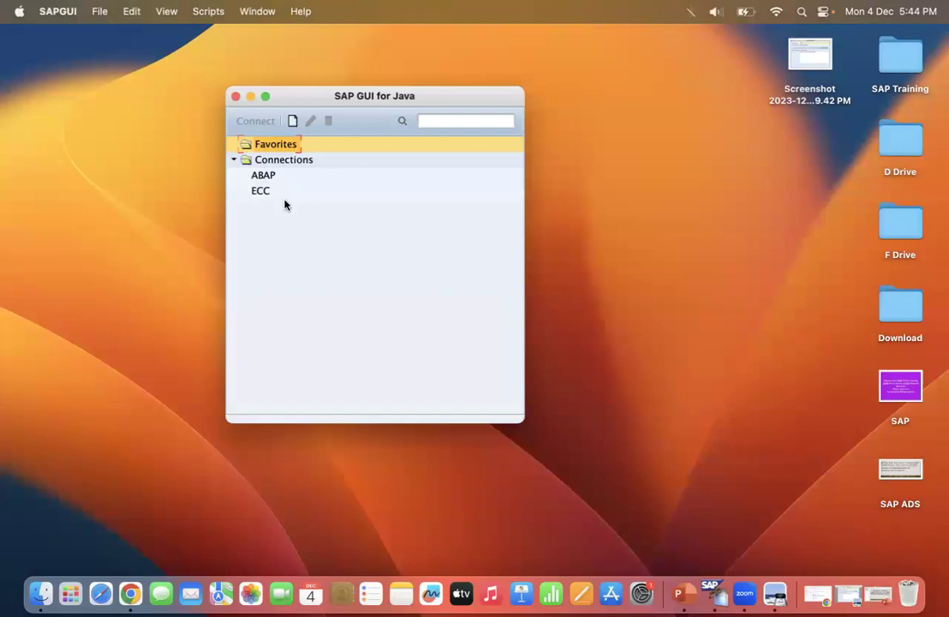
{"action": "left_click", "coordinate": [296, 163]}
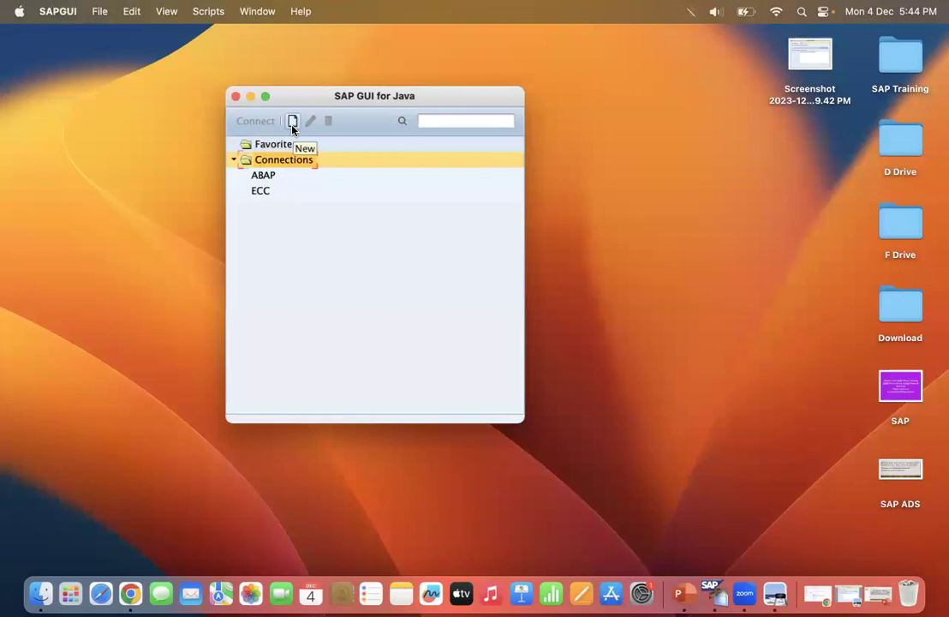
- Create a new connection with description SAP-ECC and connection type Web AS ABAP
{"action": "left_click", "coordinate": [292, 129]}
{"action": "left_click_drag", "start_coordinate": [290, 91], "coordinate": [426, 102]}
{"action": "left_click", "coordinate": [416, 121]}
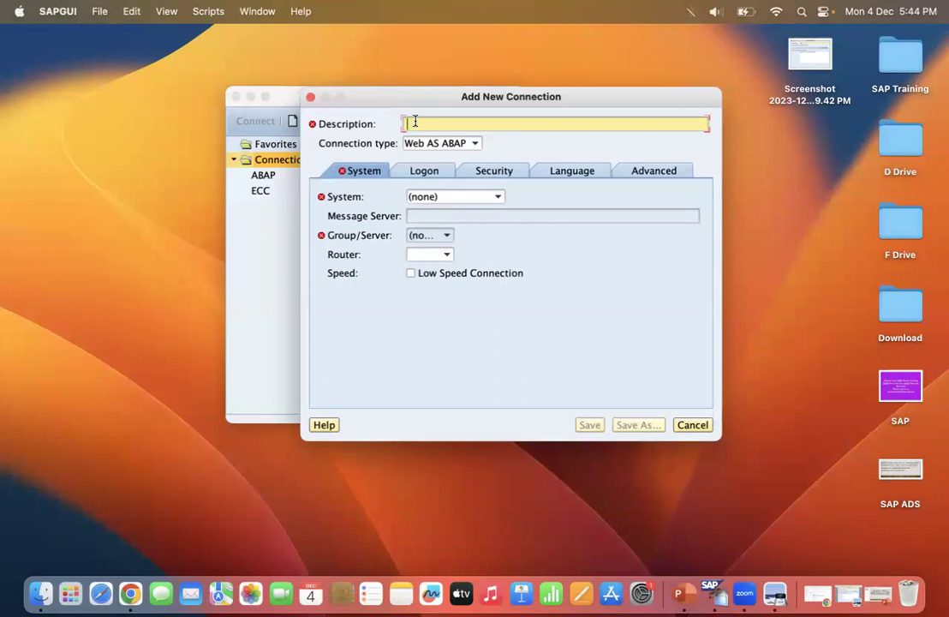
{"action": "type", "text": "SAP-ECC"}
{"action": "left_click", "coordinate": [473, 143]}
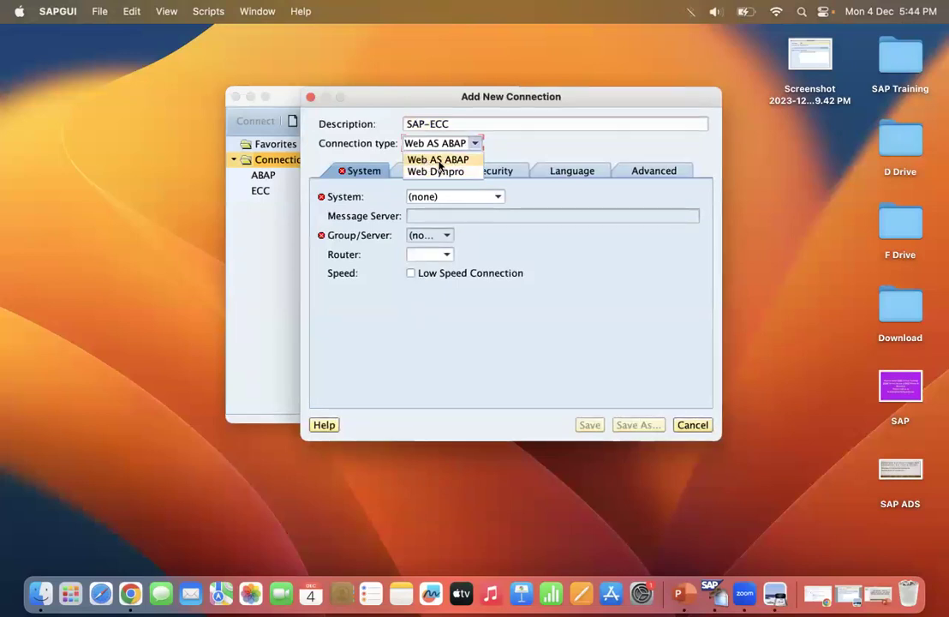
{"action": "left_click", "coordinate": [439, 163]}
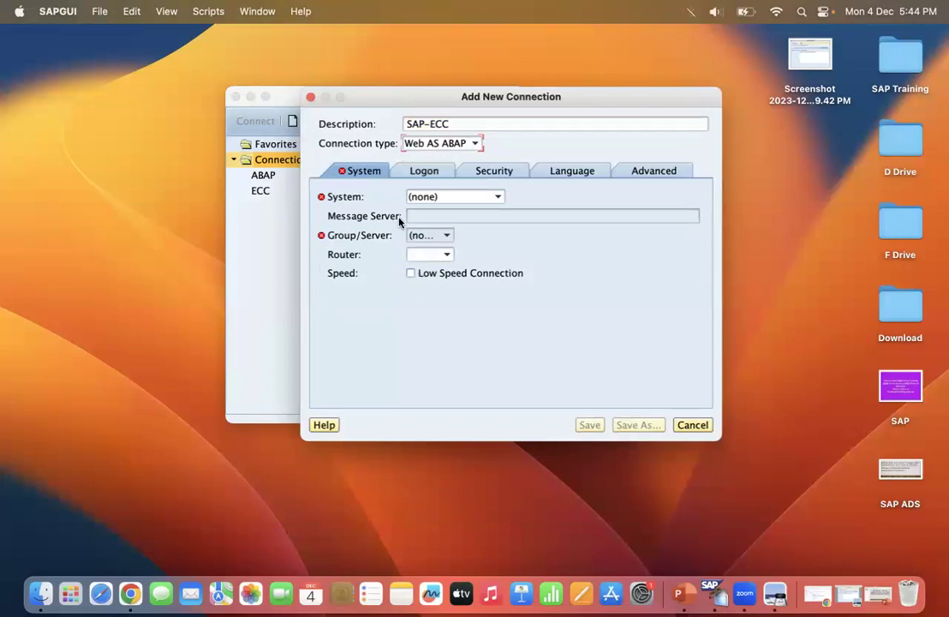
- Review the System and Router dropdown choices, leaving both empty
{"action": "left_click", "coordinate": [434, 197]}
{"action": "left_click", "coordinate": [437, 197]}
{"action": "left_click", "coordinate": [424, 257]}
{"action": "left_click", "coordinate": [373, 294]}
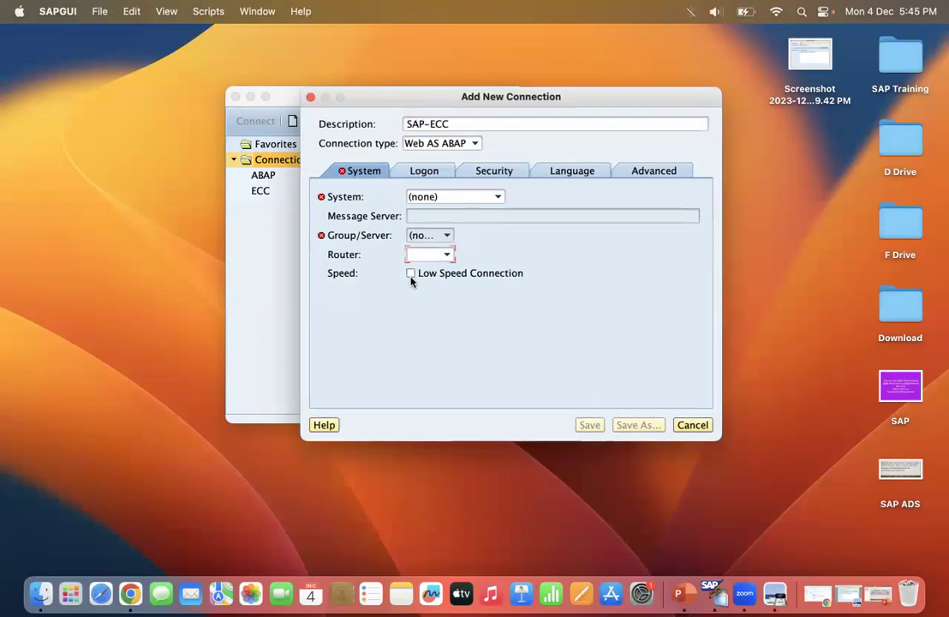
{"action": "left_click", "coordinate": [420, 174]}
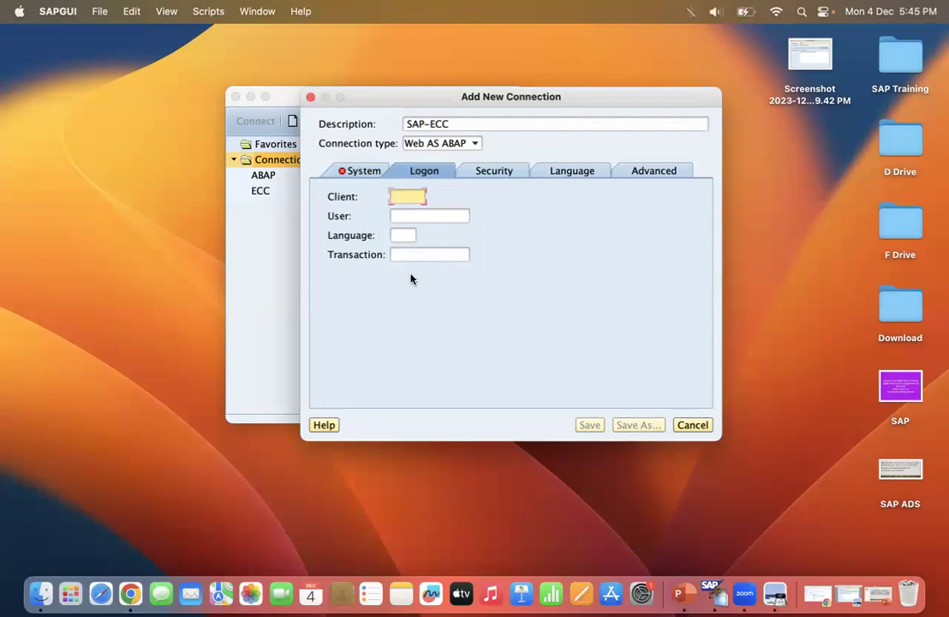
- Keep the Security trust level at Internal and review the Language settings
{"action": "left_click", "coordinate": [492, 174]}
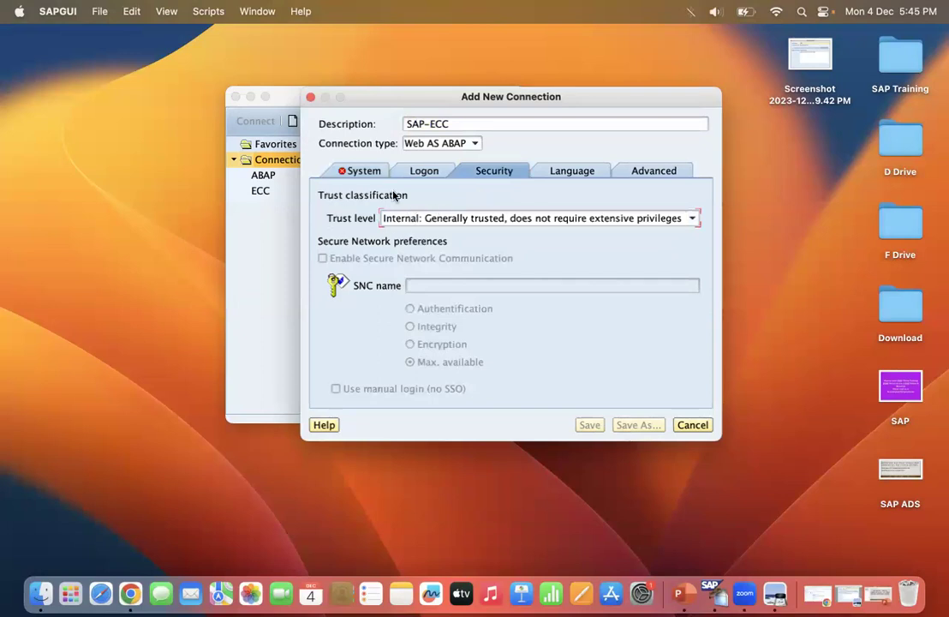
{"action": "left_click", "coordinate": [430, 224]}
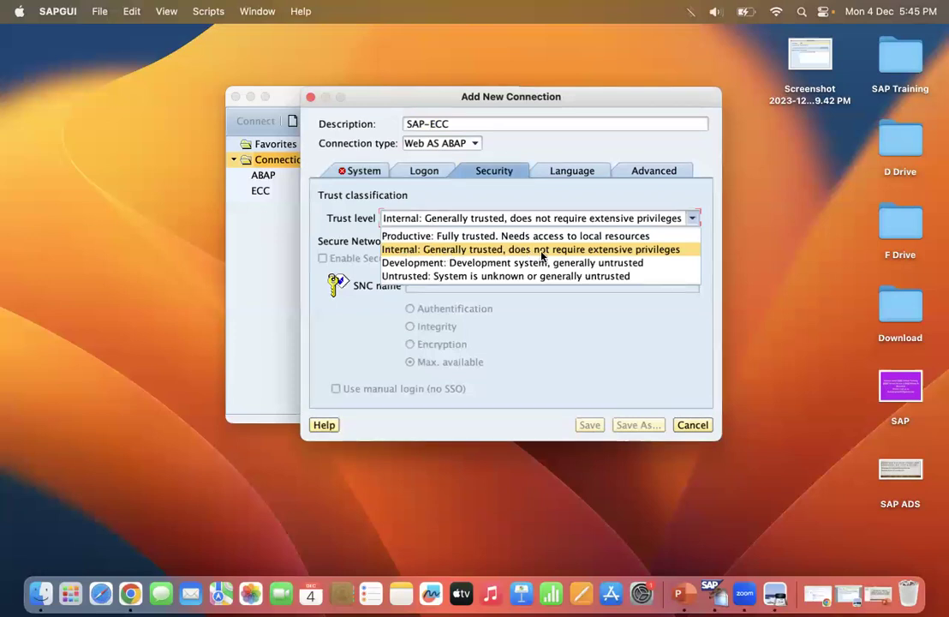
{"action": "left_click", "coordinate": [626, 249]}
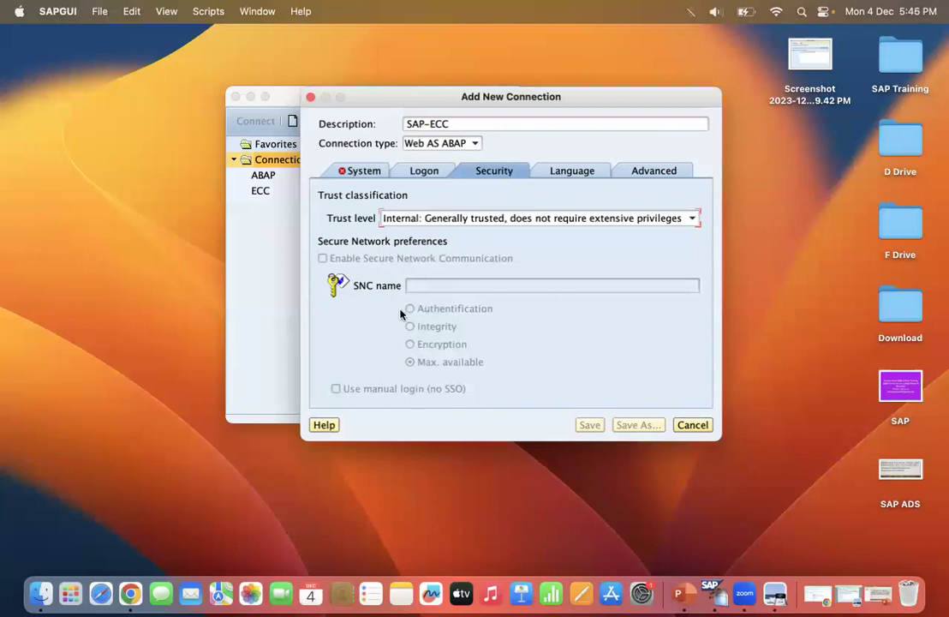
{"action": "left_click", "coordinate": [571, 174]}
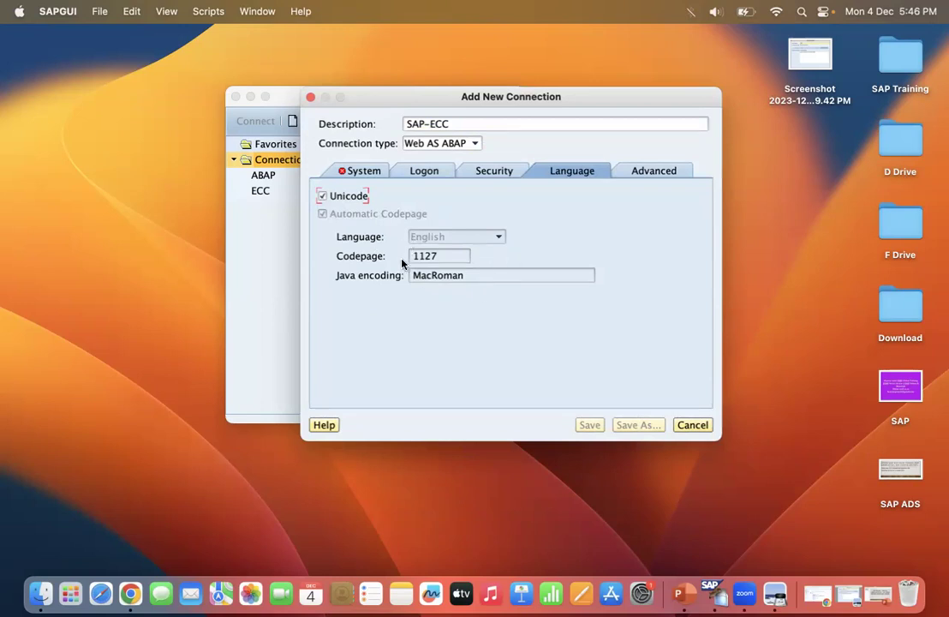
{"action": "left_click", "coordinate": [656, 175]}
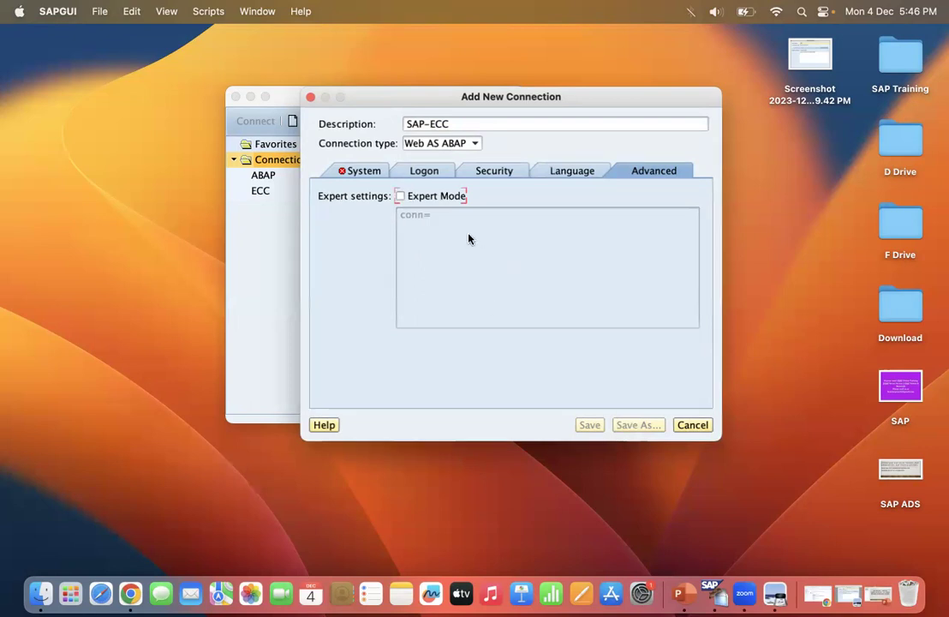
- Enable Expert Mode and place the cursor after 'conn=' in the connection string
{"action": "left_click", "coordinate": [399, 197]}
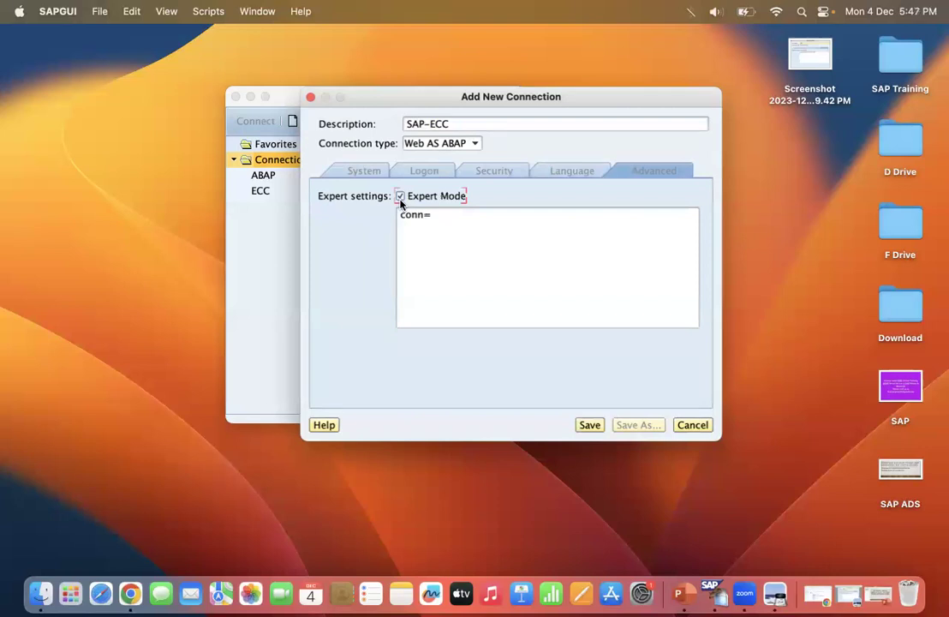
{"action": "left_click_drag", "start_coordinate": [400, 214], "coordinate": [440, 239]}
{"action": "left_click", "coordinate": [492, 250]}
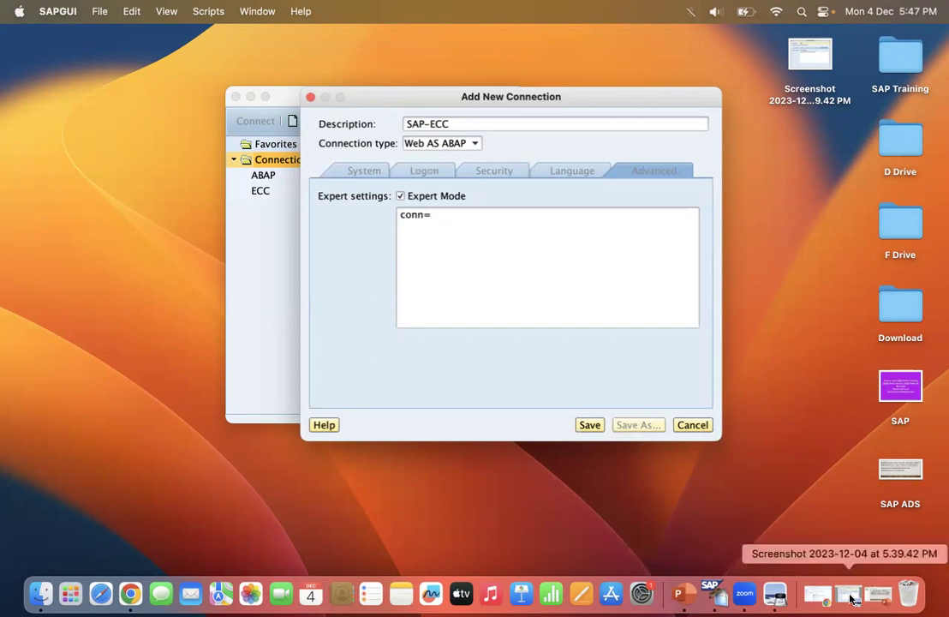
{"action": "left_click", "coordinate": [851, 597]}
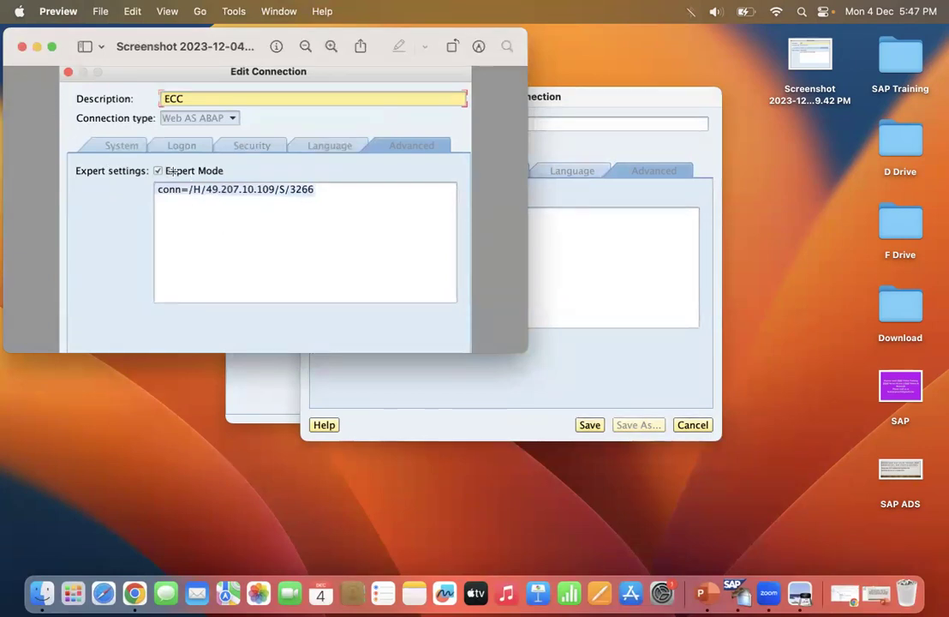
- Put the reference screenshot away and bring up the Gmail message with server details
{"action": "left_click", "coordinate": [37, 47]}
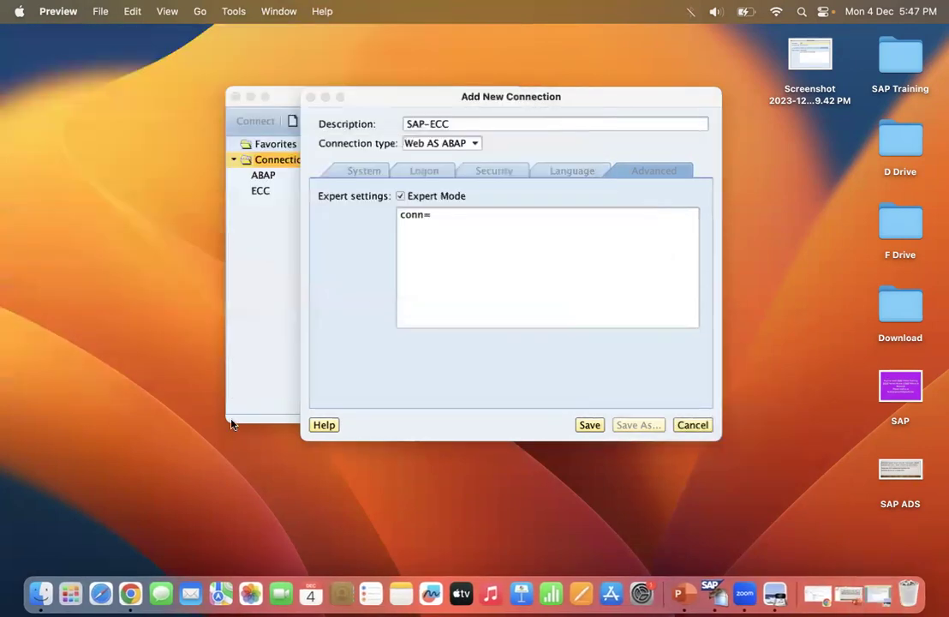
{"action": "left_click", "coordinate": [132, 595]}
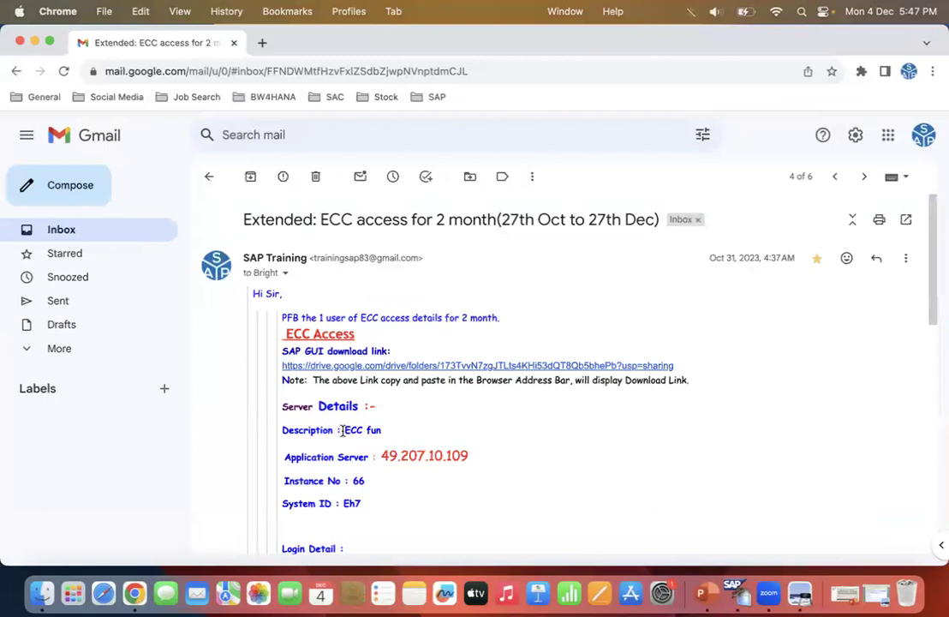
- Read server 49.207.10.109, instance 66 and system ID Eh7 from the e-mail, then return
{"action": "left_click_drag", "start_coordinate": [344, 430], "coordinate": [474, 457]}
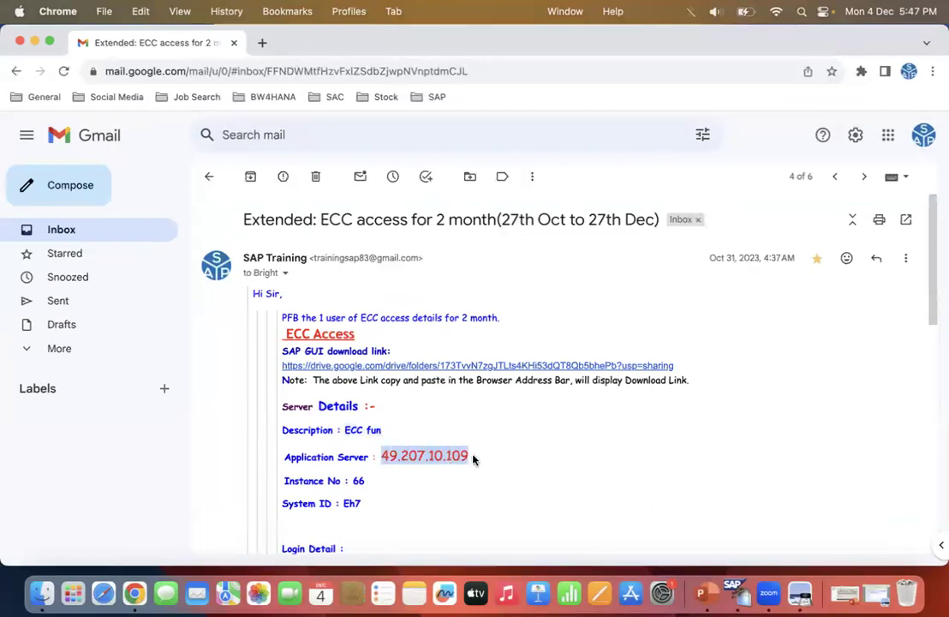
{"action": "double_click", "coordinate": [362, 481]}
{"action": "left_click_drag", "start_coordinate": [341, 504], "coordinate": [282, 430]}
{"action": "left_click", "coordinate": [438, 509]}
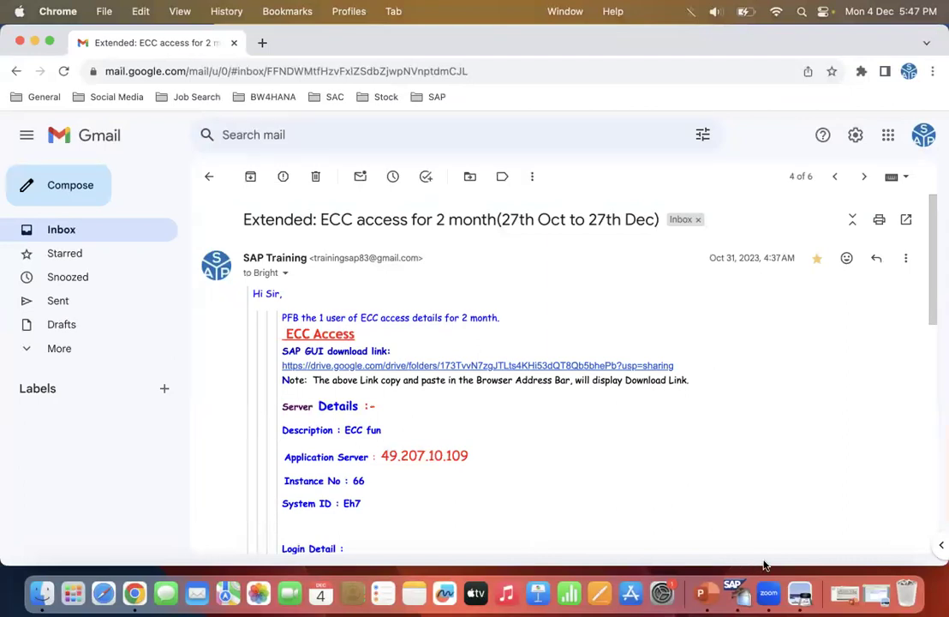
{"action": "left_click", "coordinate": [351, 593]}
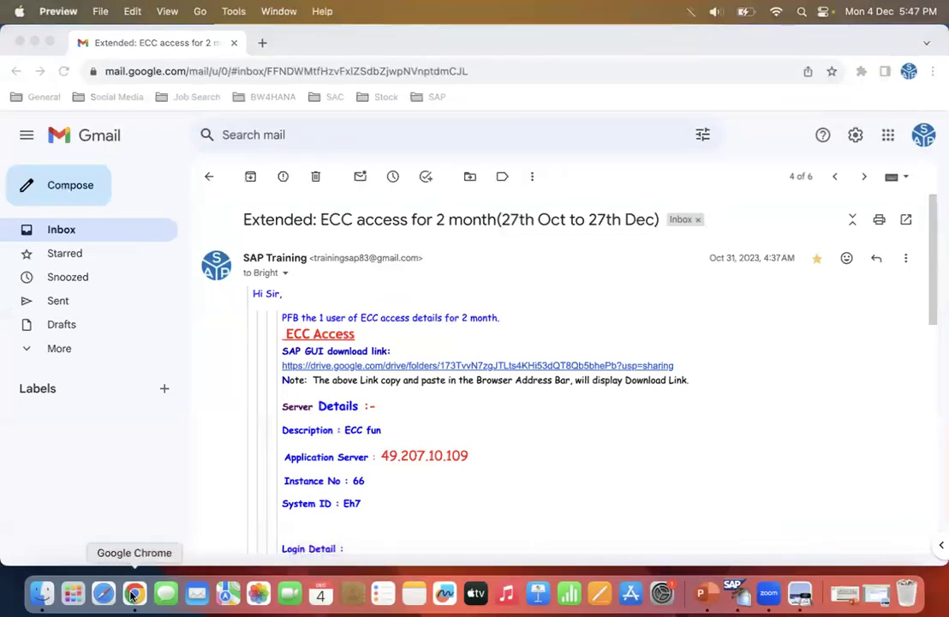
{"action": "left_click", "coordinate": [34, 43]}
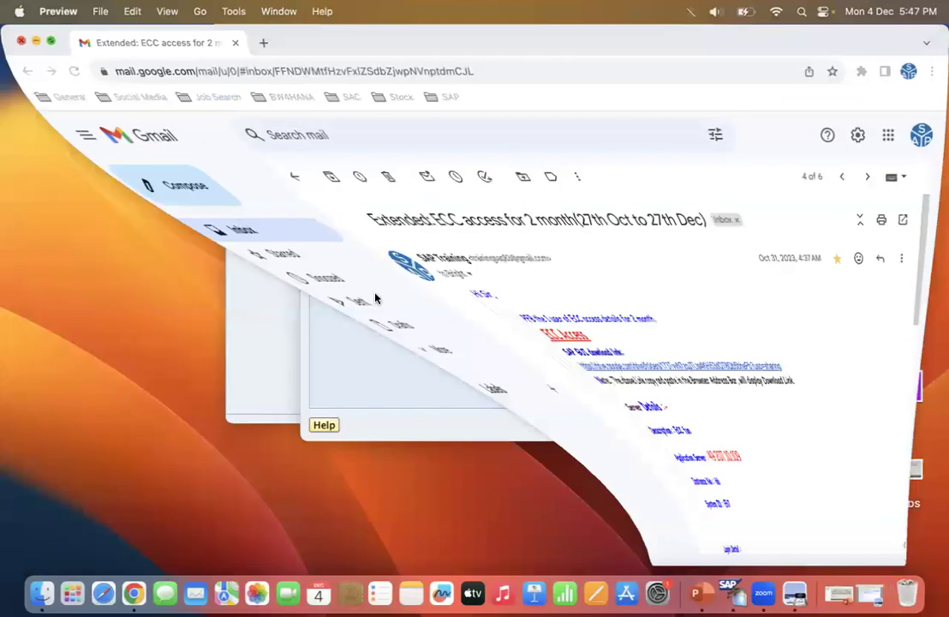
{"action": "left_click", "coordinate": [441, 219]}
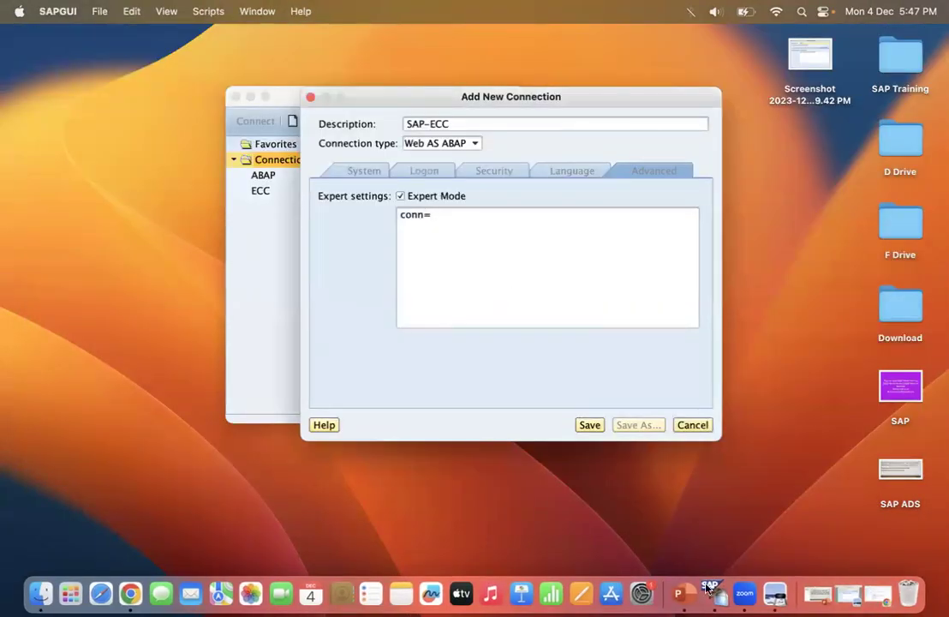
- Place the reference screenshot beside the dialog and begin the string with /H/
{"action": "left_click", "coordinate": [832, 595]}
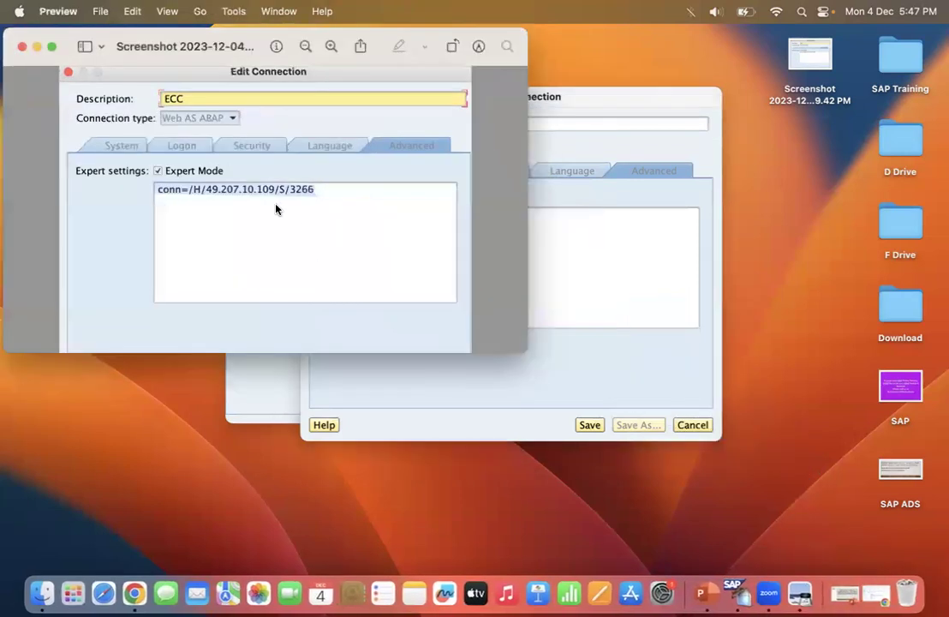
{"action": "left_click", "coordinate": [591, 307]}
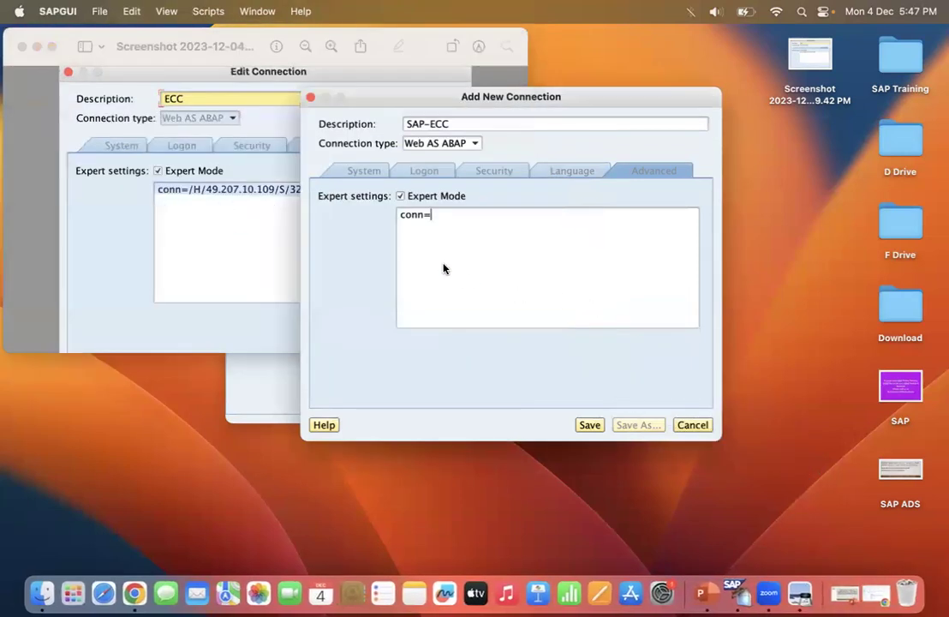
{"action": "left_click_drag", "start_coordinate": [433, 101], "coordinate": [517, 99]}
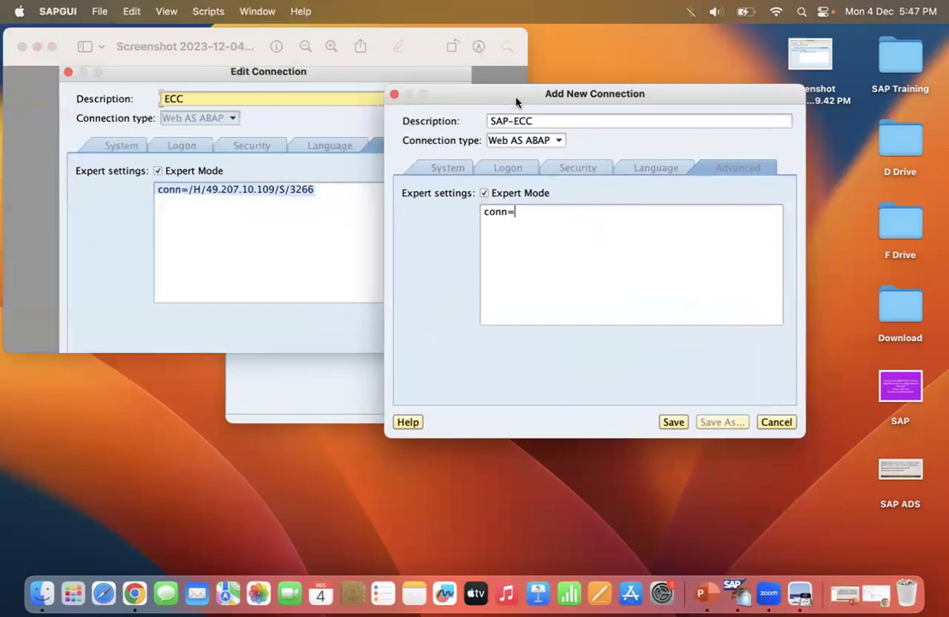
{"action": "type", "text": "/h"}
{"action": "key", "text": "BackSpace"}
{"action": "type", "text": "H/"}
- Paste server address 49.207.10.109 from the e-mail into the string and append /S/32
{"action": "left_click", "coordinate": [134, 593]}
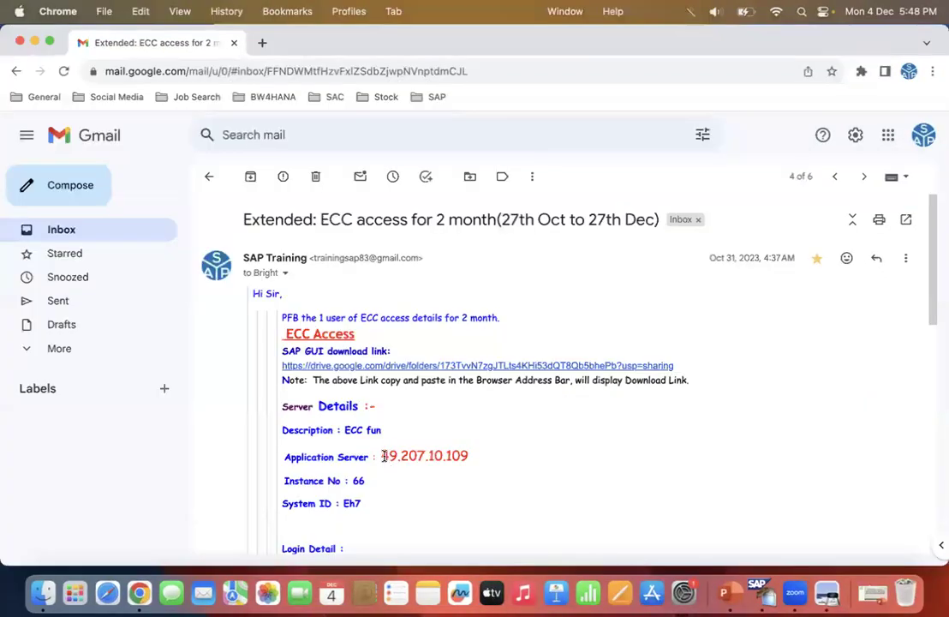
{"action": "left_click_drag", "start_coordinate": [381, 456], "coordinate": [465, 454]}
{"action": "key", "text": "super+c"}
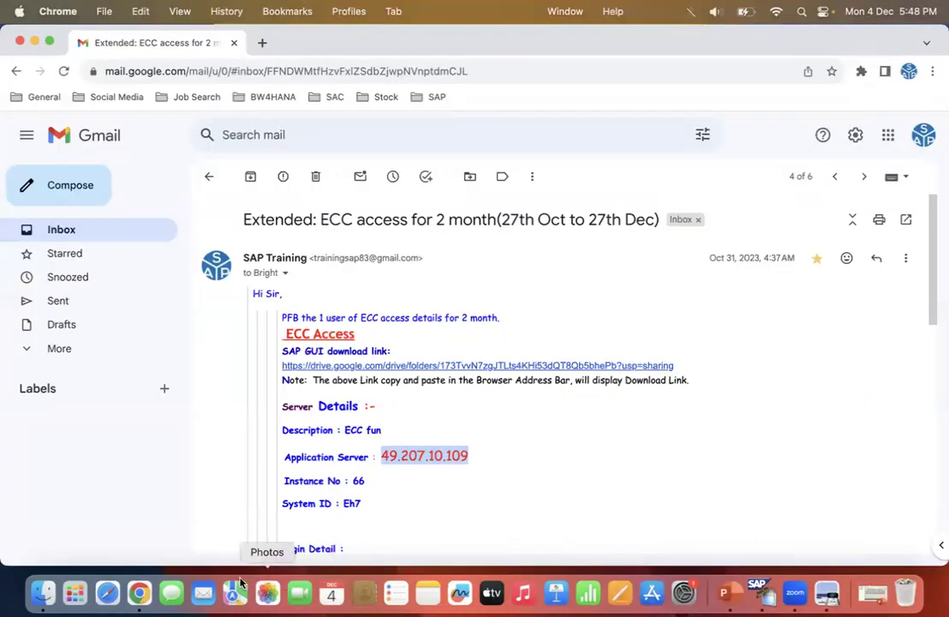
{"action": "left_click", "coordinate": [35, 40]}
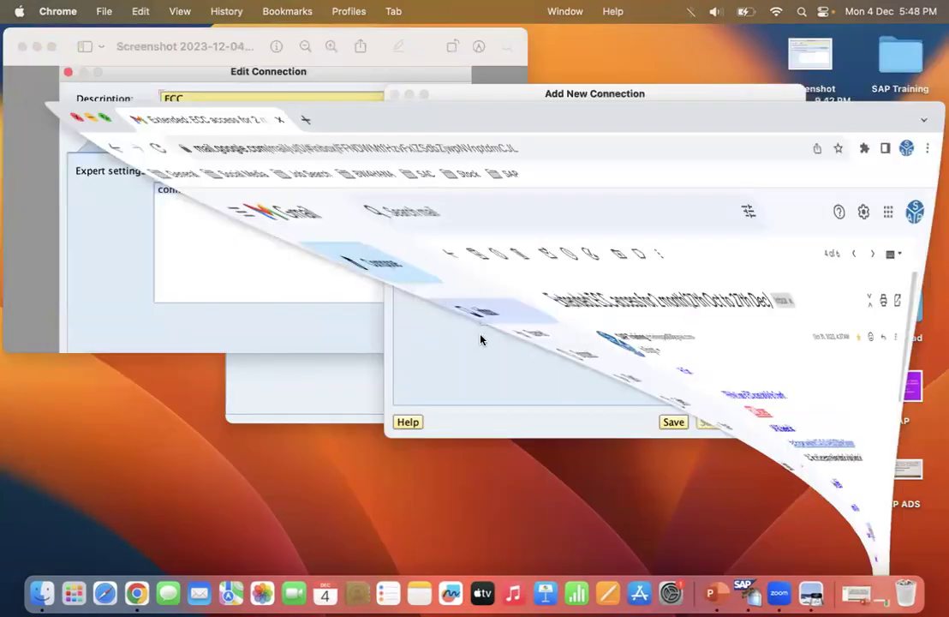
{"action": "left_click", "coordinate": [560, 218]}
{"action": "key", "text": "super+v"}
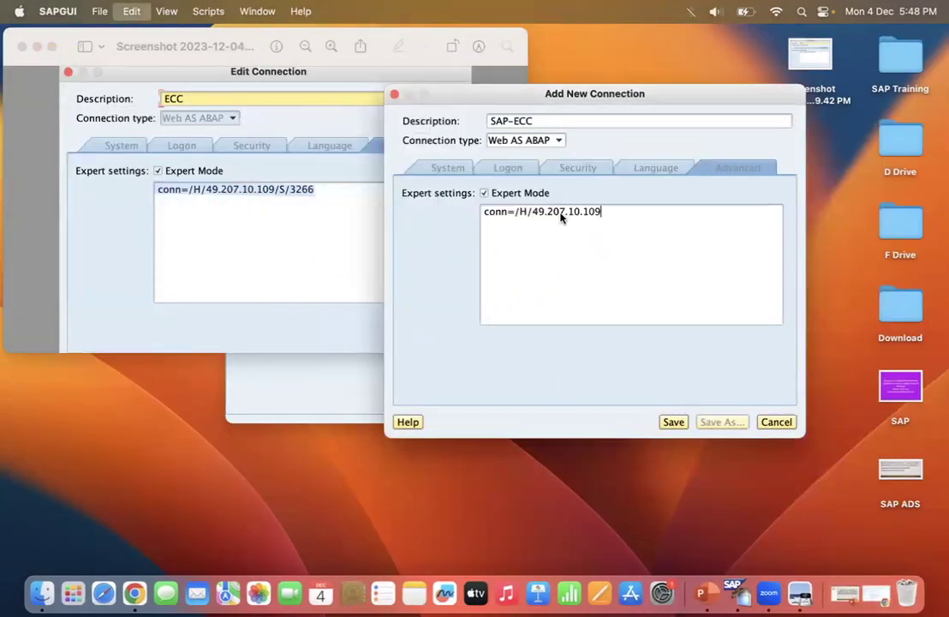
{"action": "type", "text": "/s"}
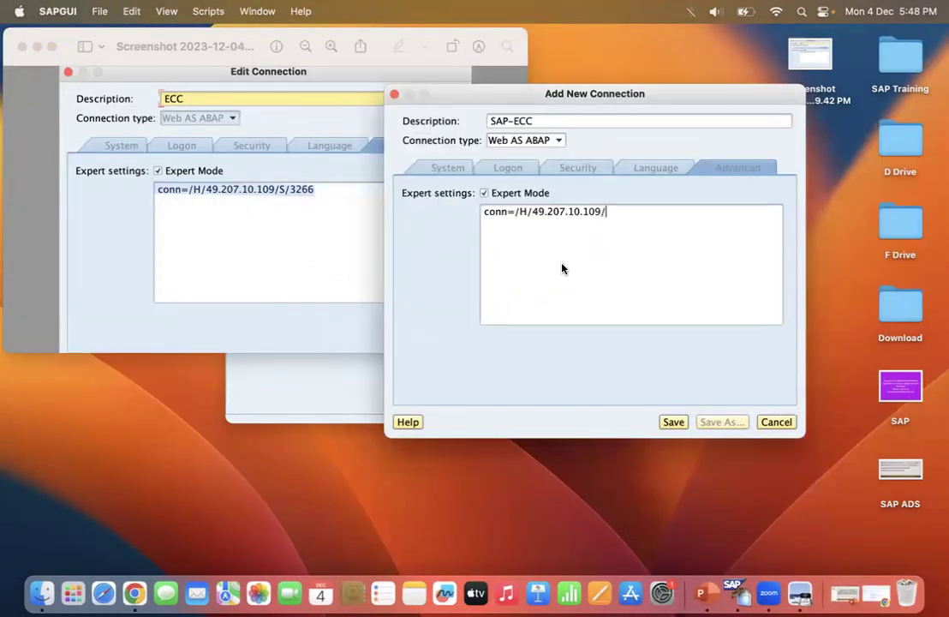
{"action": "key", "text": "BackSpace"}
{"action": "type", "text": "S/32"}
- Append instance 66 to complete conn=/H/49.207.10.109/S/3266 and save the connection
{"action": "left_click", "coordinate": [134, 593]}
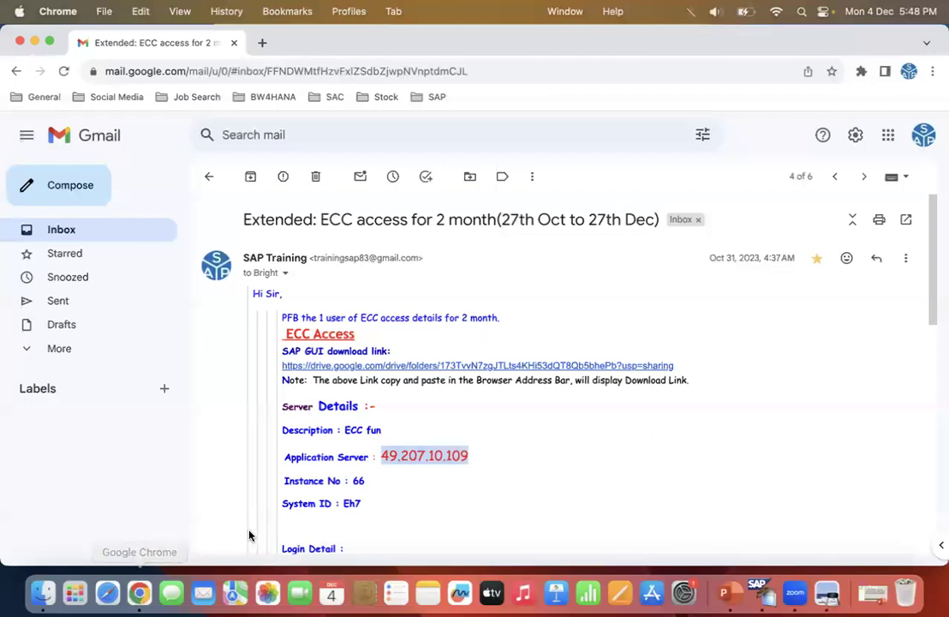
{"action": "double_click", "coordinate": [358, 481]}
{"action": "key", "text": "super+Tab"}
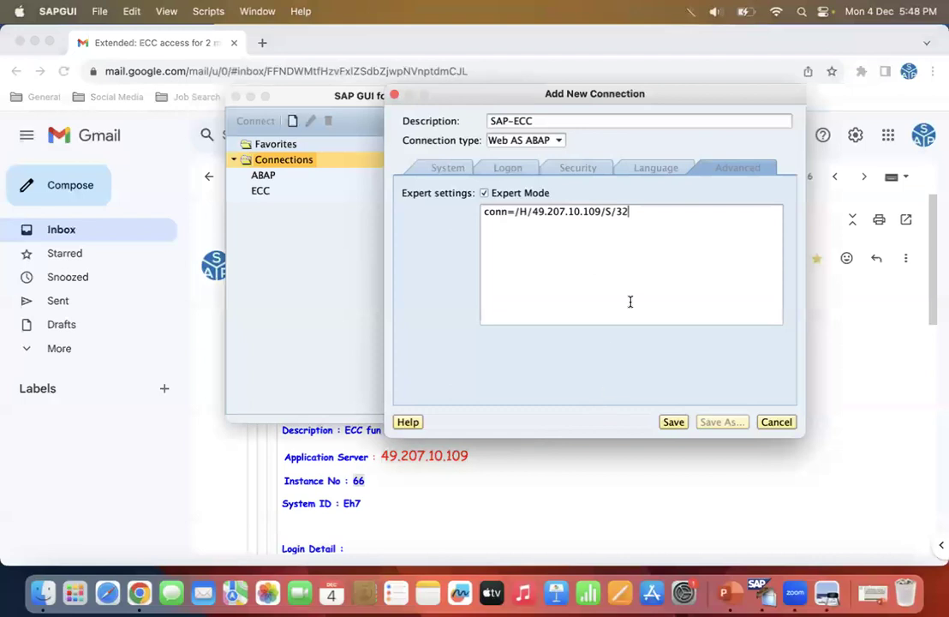
{"action": "type", "text": "66"}
{"action": "left_click", "coordinate": [673, 422]}
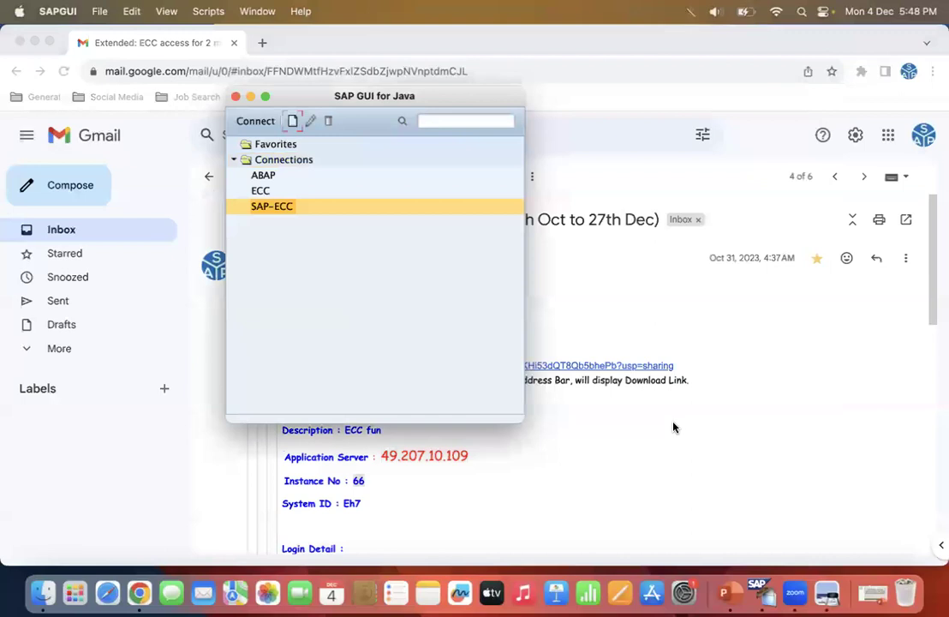
- Put Gmail and the screenshot away and open the SAP-ECC connection
{"action": "left_click", "coordinate": [35, 41]}
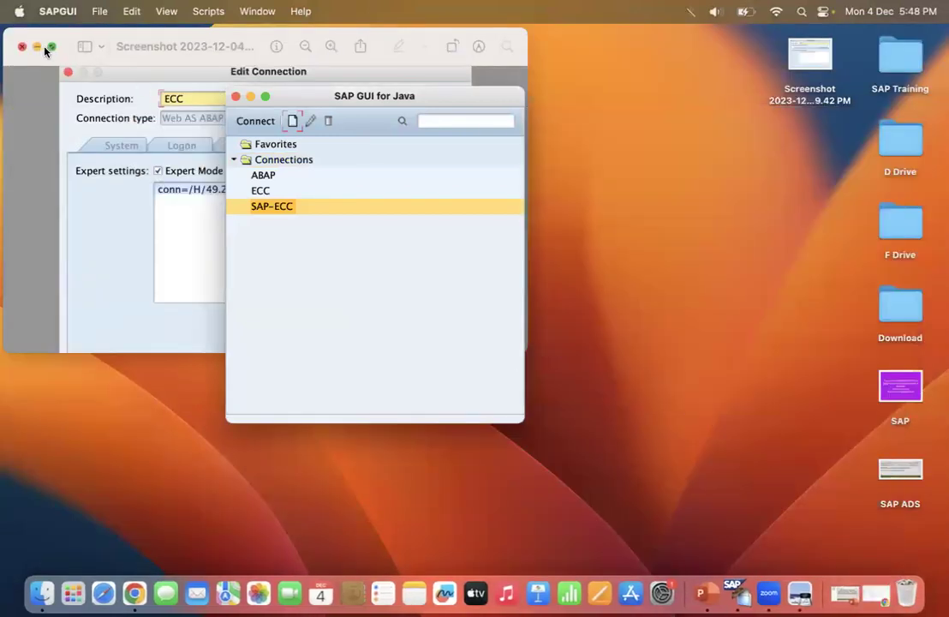
{"action": "left_click", "coordinate": [37, 47]}
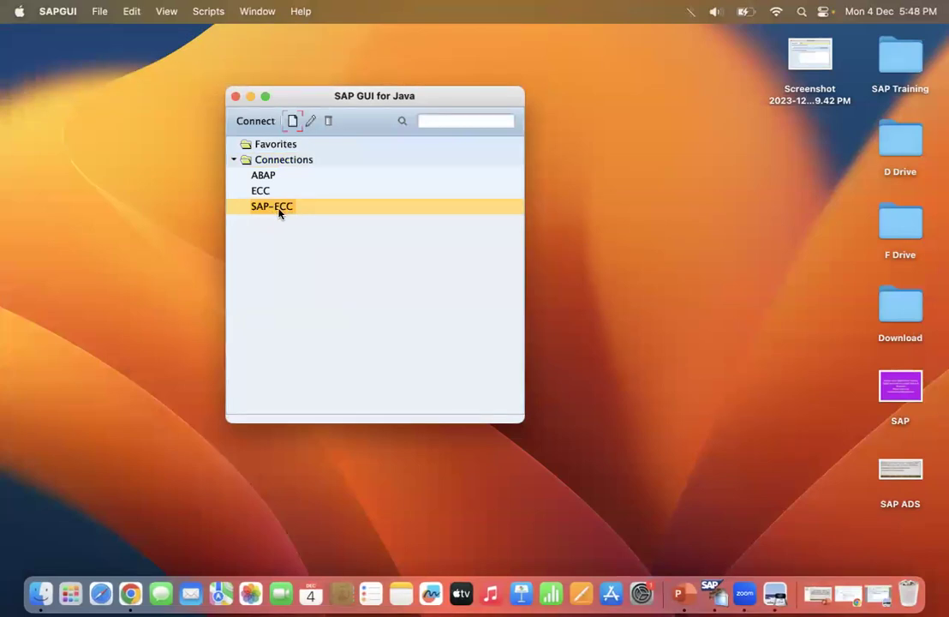
{"action": "double_click", "coordinate": [278, 210]}
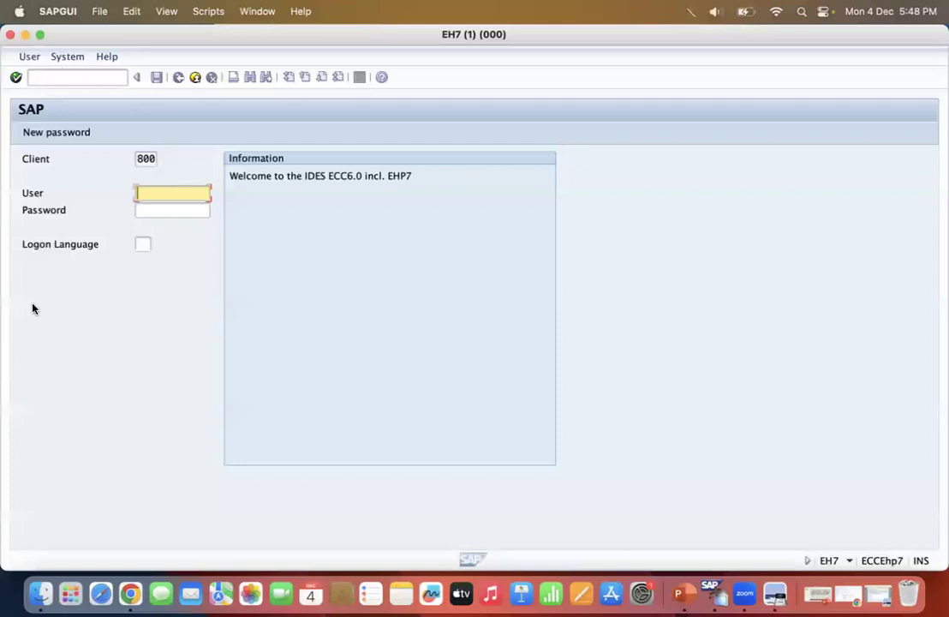
- Log on to client 800 with the user ID picked from the suggestions and the password
{"action": "left_click", "coordinate": [131, 596]}
{"action": "scroll", "coordinate": [345, 449], "scroll_direction": "down", "scroll_amount": 5}
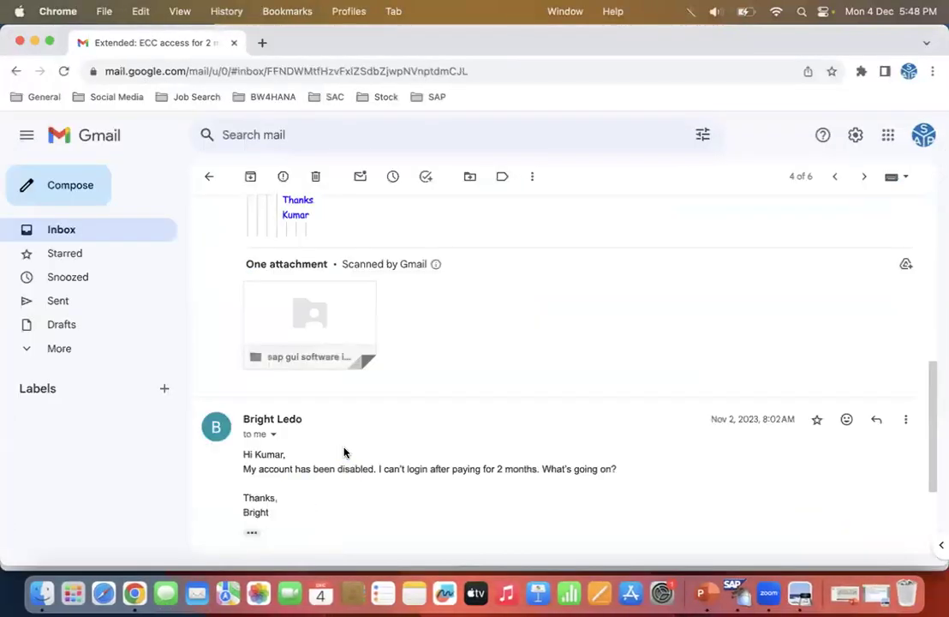
{"action": "scroll", "coordinate": [343, 451], "scroll_direction": "up", "scroll_amount": 5}
{"action": "key", "text": "super+Tab"}
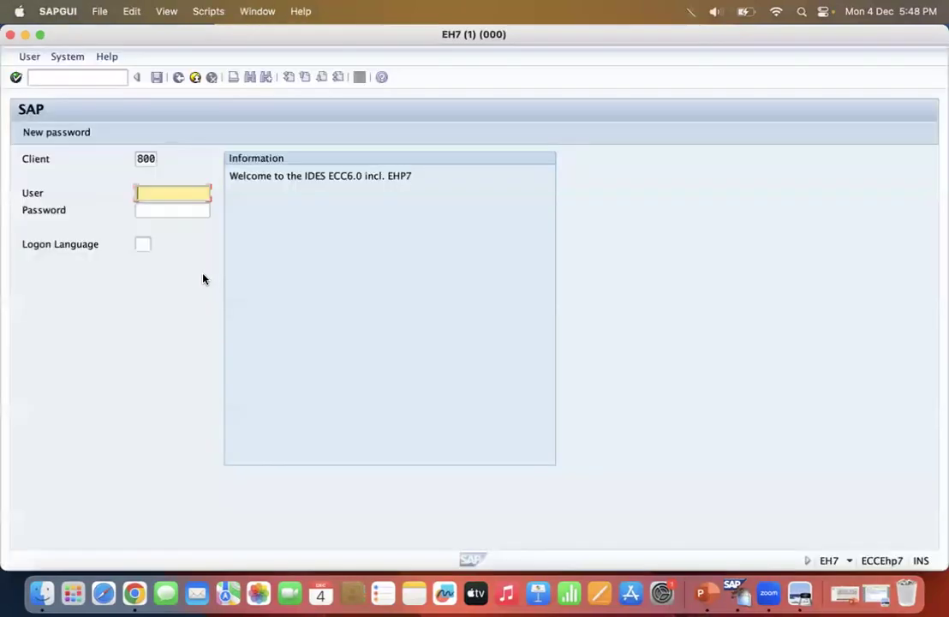
{"action": "type", "text": "66"}
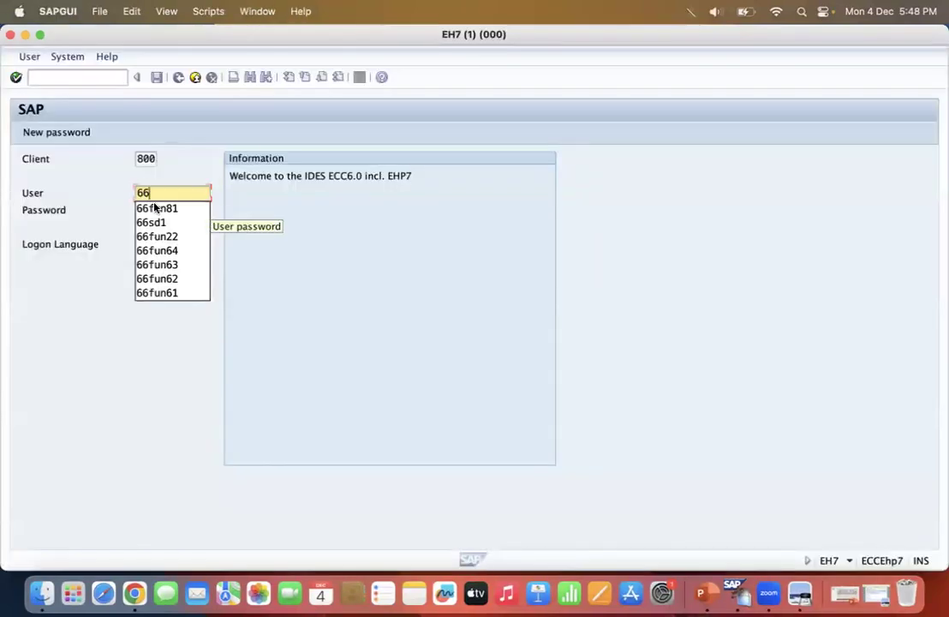
{"action": "left_click", "coordinate": [157, 210]}
{"action": "key", "text": "super+Tab"}
{"action": "key", "text": "super+Tab"}
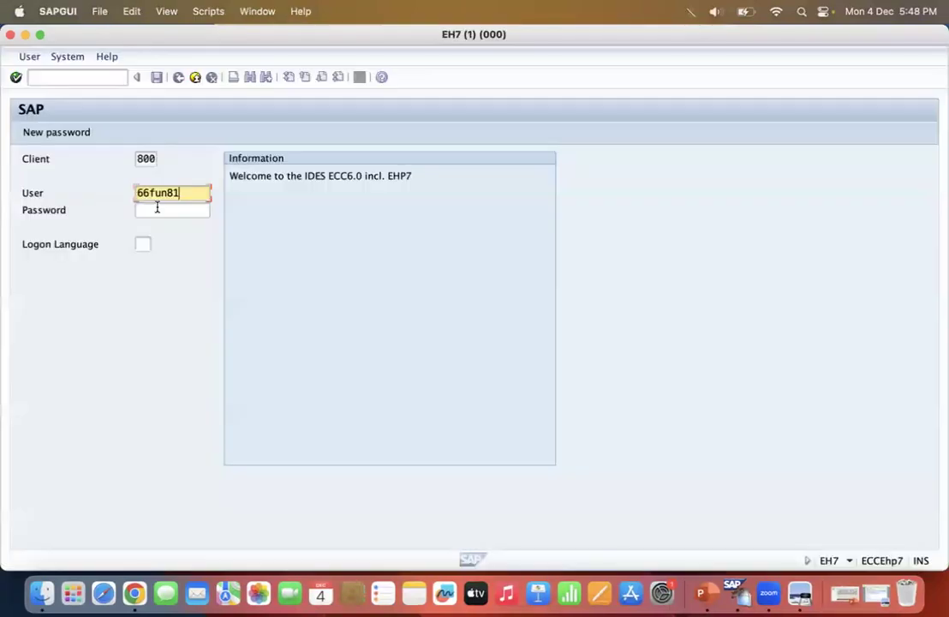
{"action": "left_click", "coordinate": [156, 208]}
{"action": "type", "text": "******"}
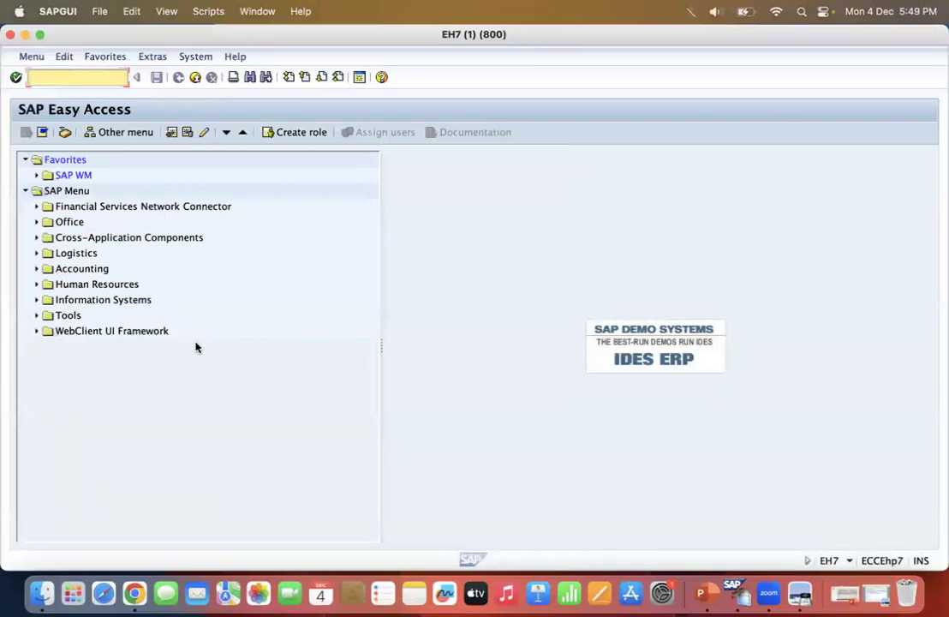
- Display the definition of database table MARA in the ABAP Dictionary via se11
{"action": "type", "text": "se11"}
{"action": "key", "text": "Return"}
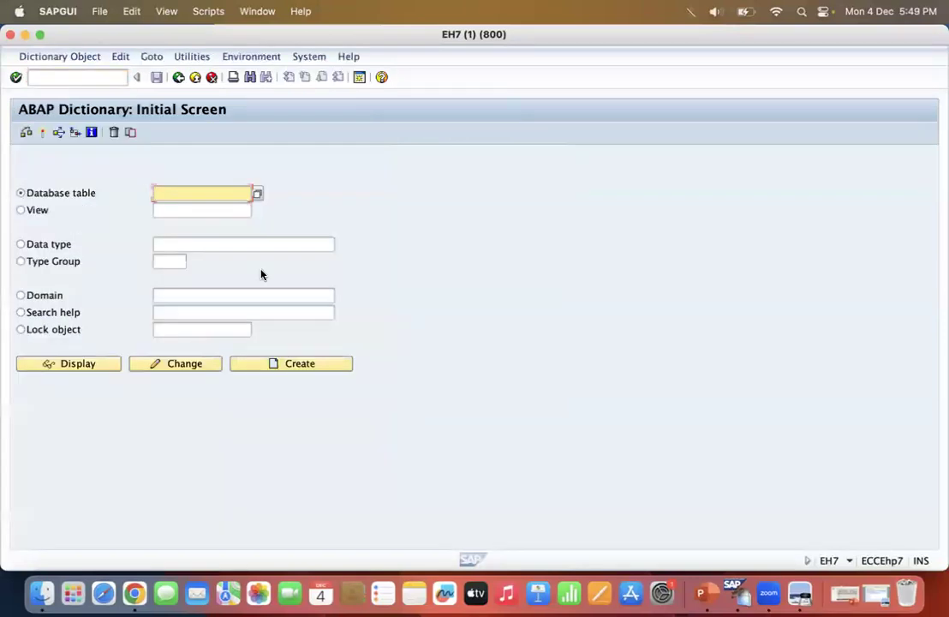
{"action": "type", "text": "mara"}
{"action": "left_click", "coordinate": [74, 364]}
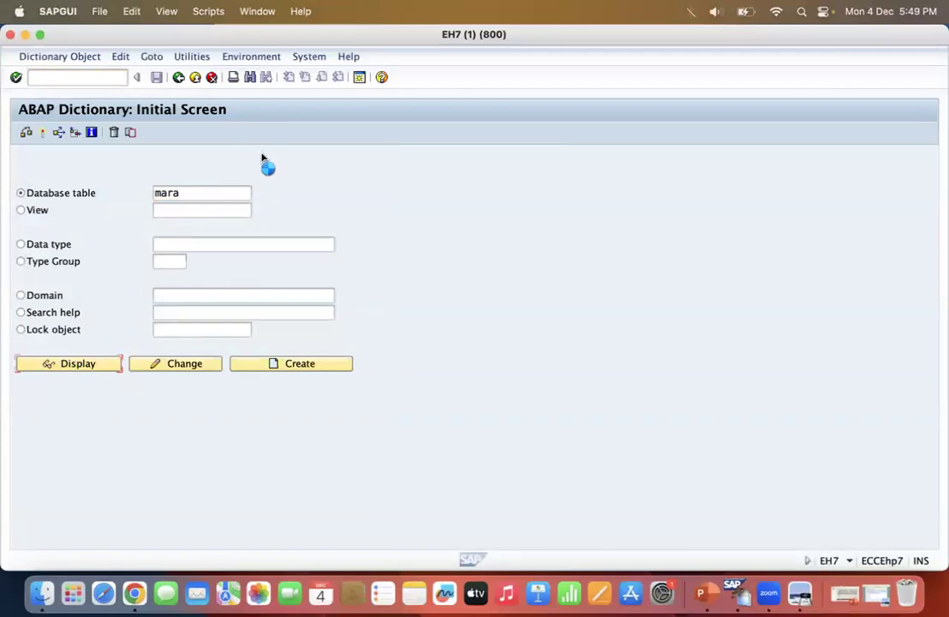
- List the first 500 entries of table MARA, then minimize the EH7 session window
{"action": "left_click", "coordinate": [262, 132]}
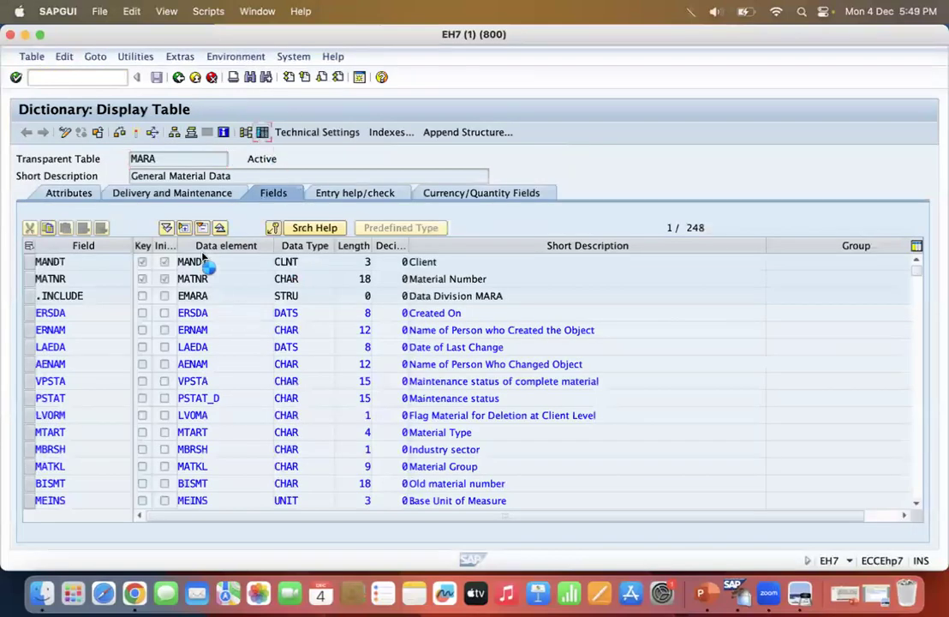
{"action": "left_click", "coordinate": [26, 132]}
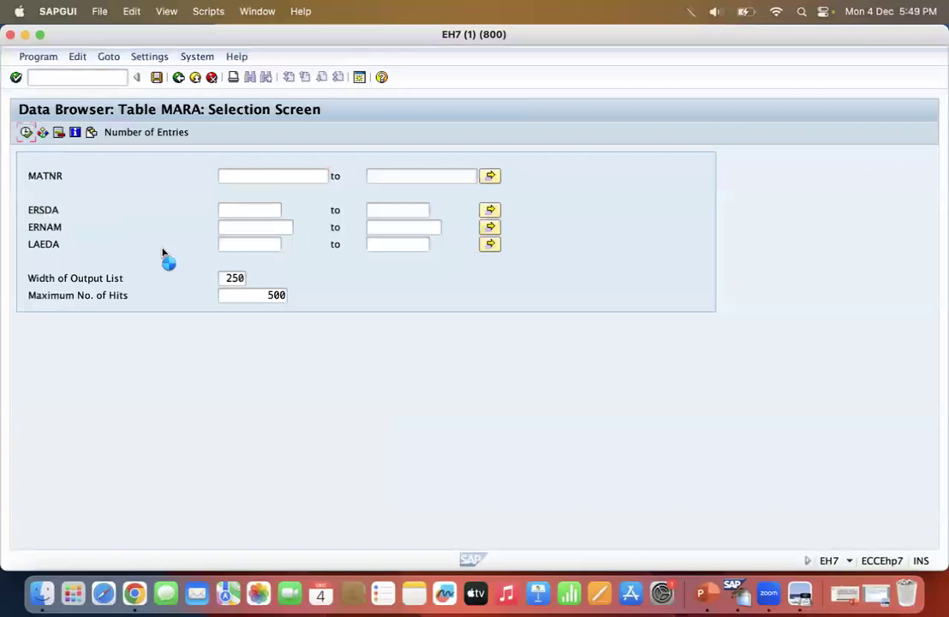
{"action": "left_click", "coordinate": [25, 34]}
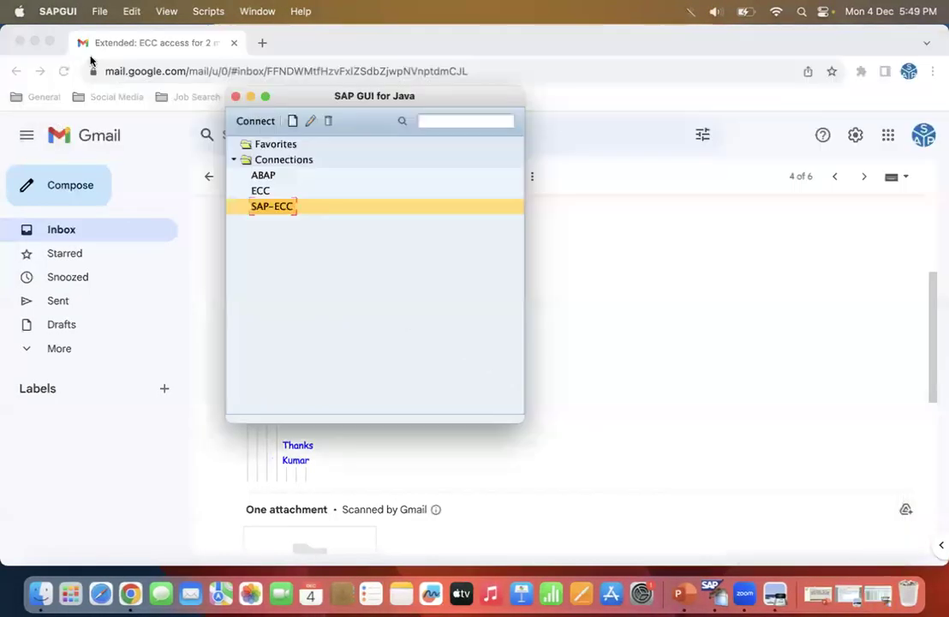
- Minimize Gmail and center the SAP GUI for Java connection list showing SAP-ECC
{"action": "left_click", "coordinate": [35, 41]}
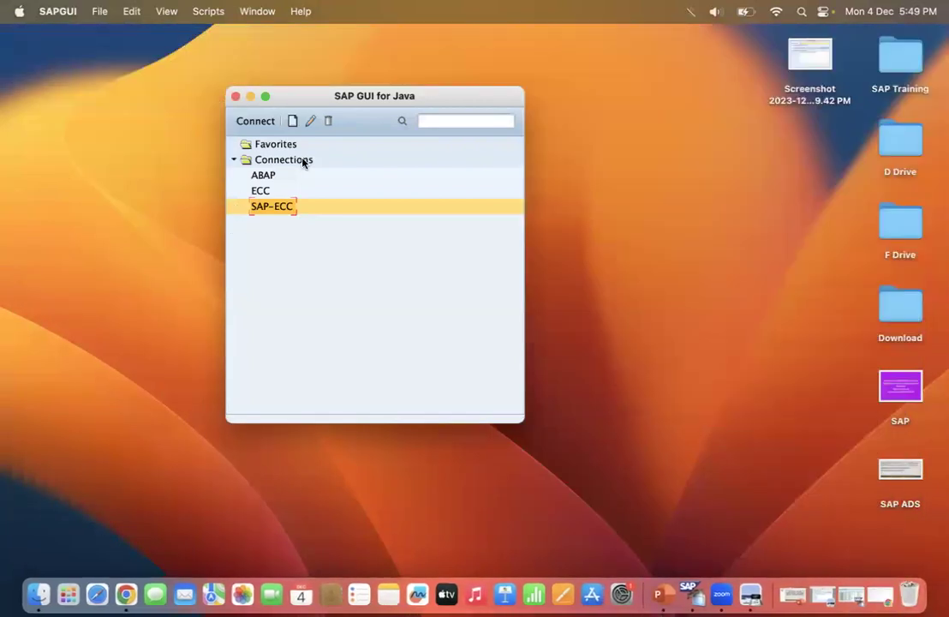
{"action": "left_click_drag", "start_coordinate": [290, 98], "coordinate": [391, 99]}
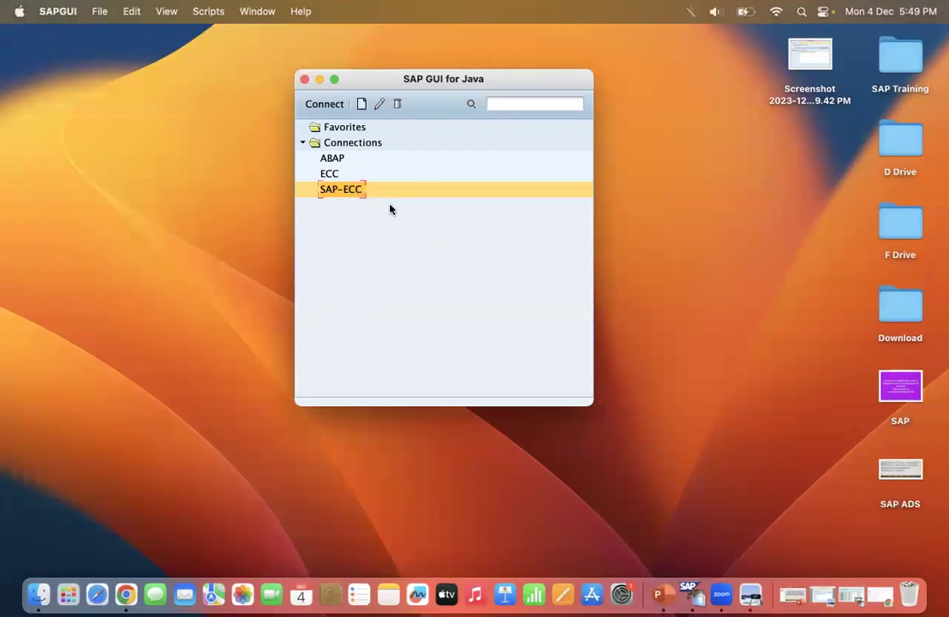
{"action": "left_click_drag", "start_coordinate": [362, 87], "coordinate": [361, 84]}
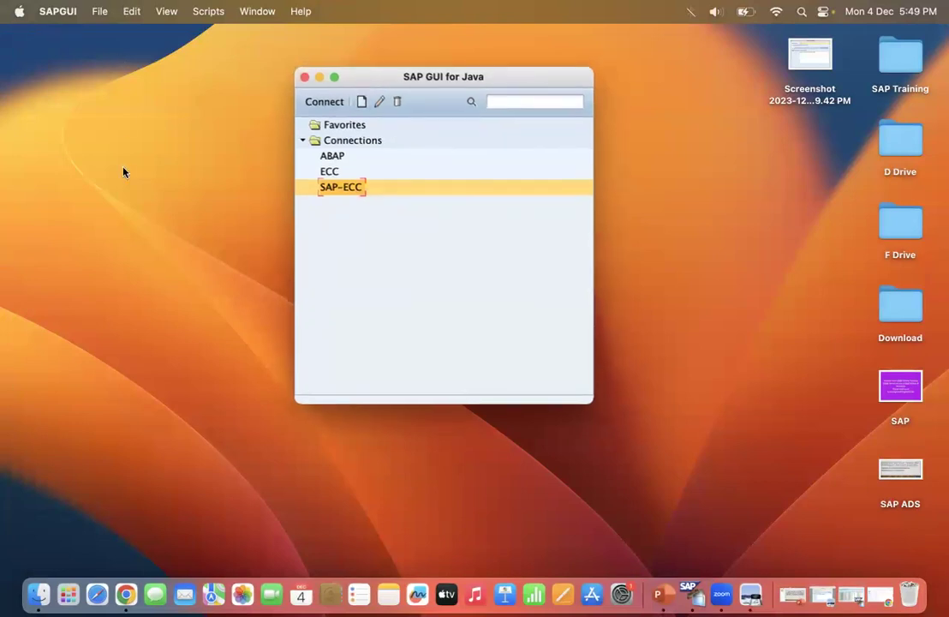